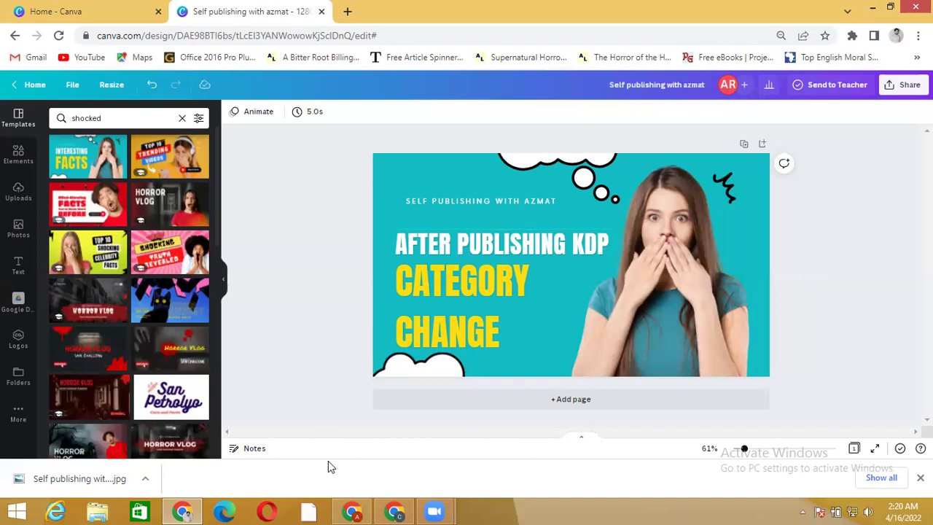
Review the "Add or update categories" instructions on the KDP Browse Categories help page in the other browser window.
left_click(353, 512)
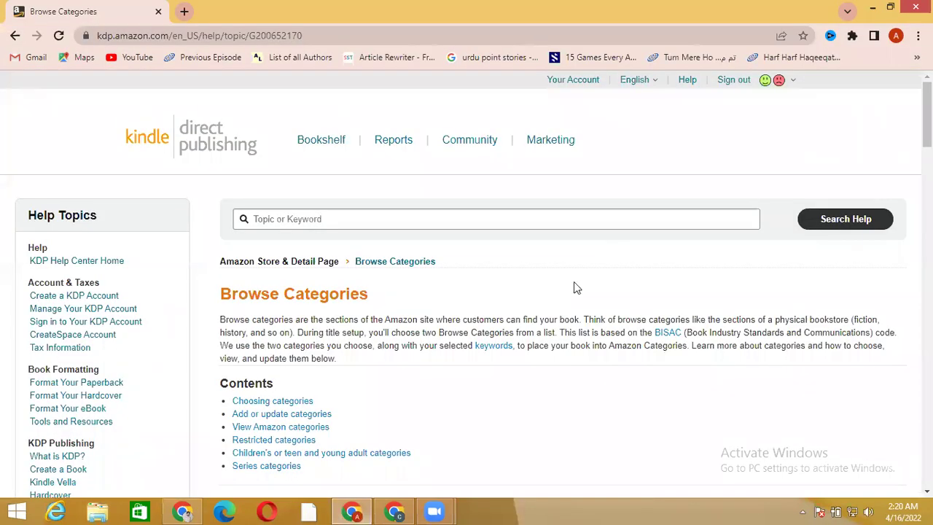
scroll(574, 284, "down", 3)
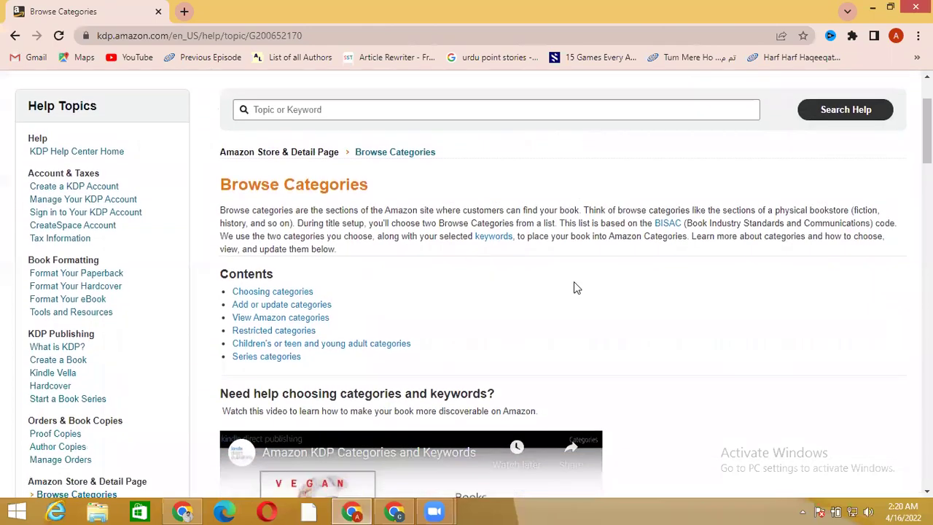
scroll(574, 284, "down", 5)
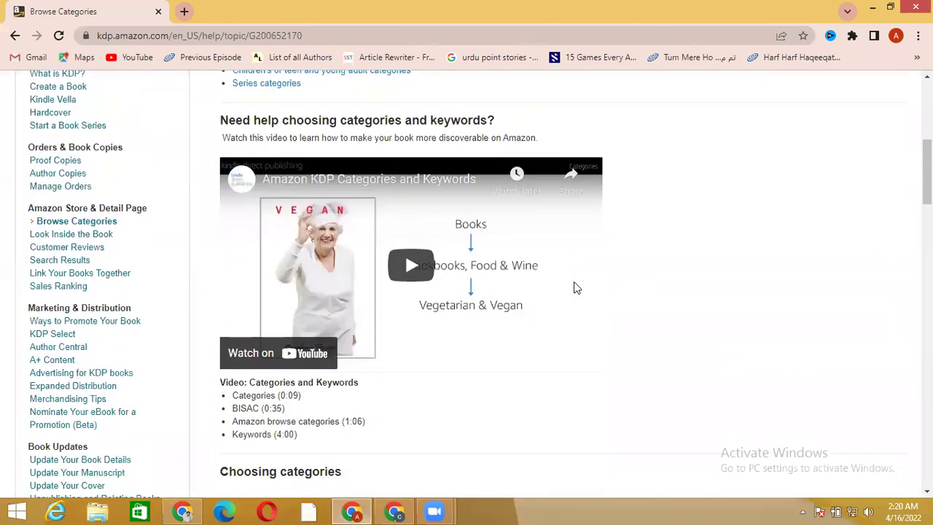
scroll(574, 285, "down", 4)
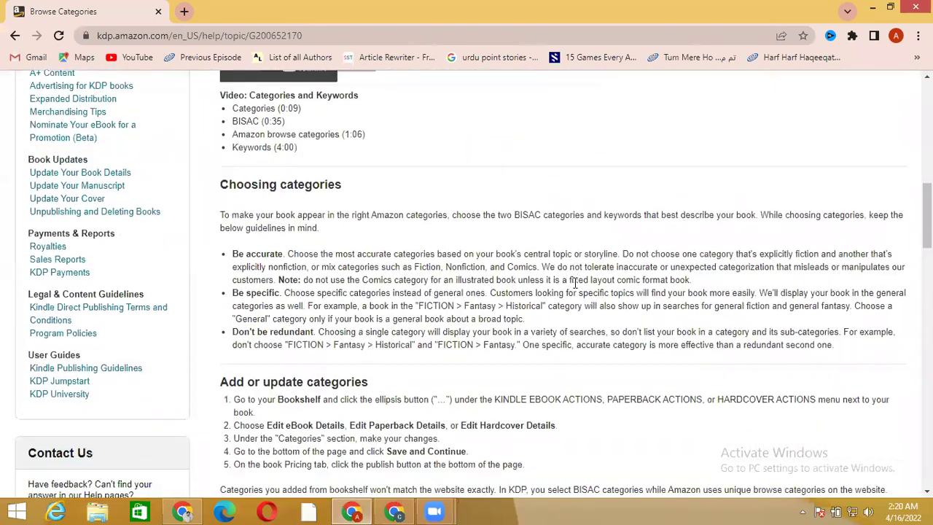
scroll(573, 287, "down", 3)
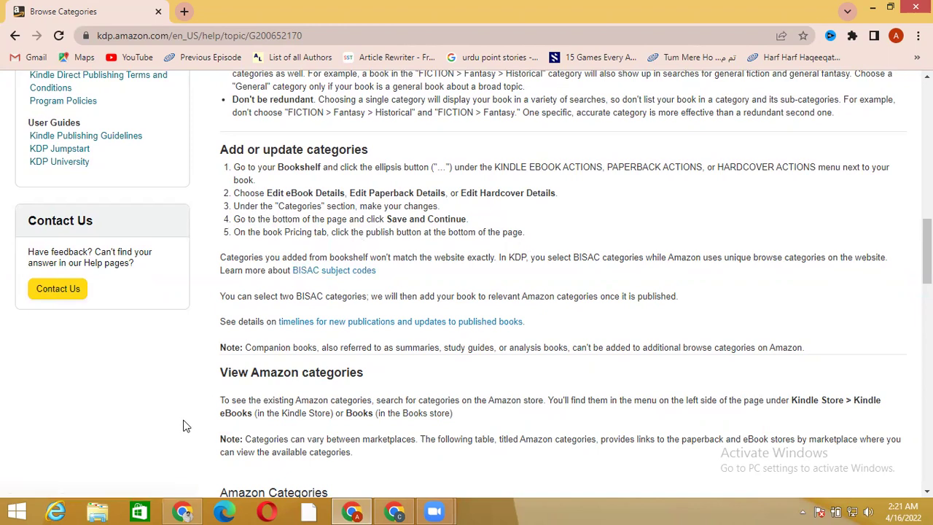
Open the KDP Bookshelf in a new tab of the Canva browser window and find Romeo and Juliet: Annotated.
left_click(183, 512)
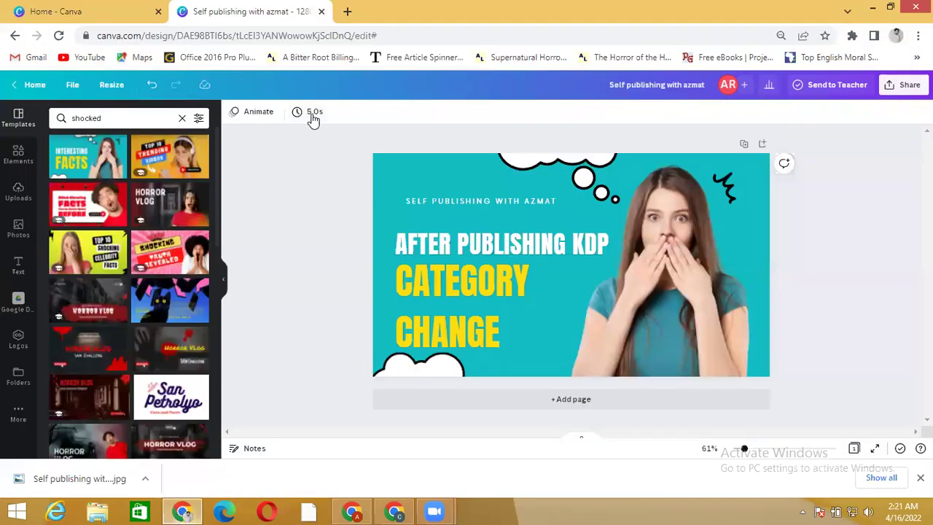
left_click(345, 9)
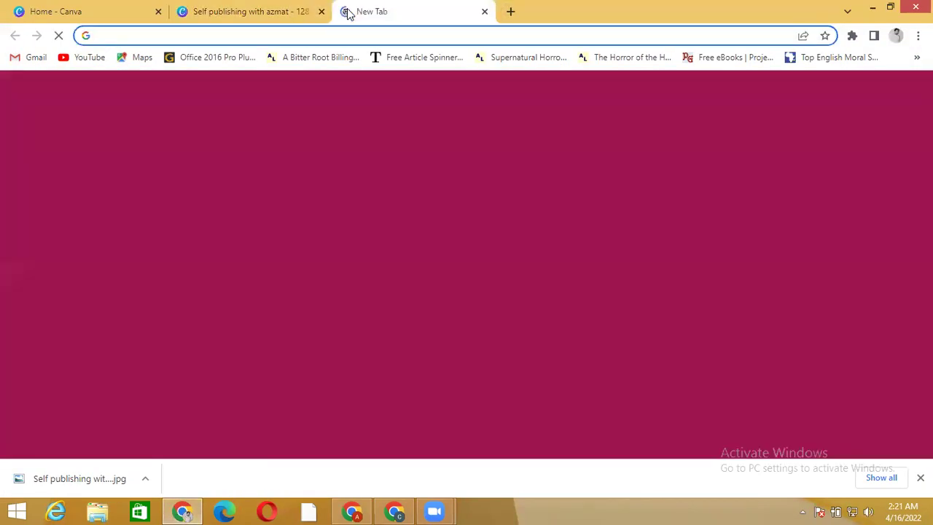
type("k")
key("Return")
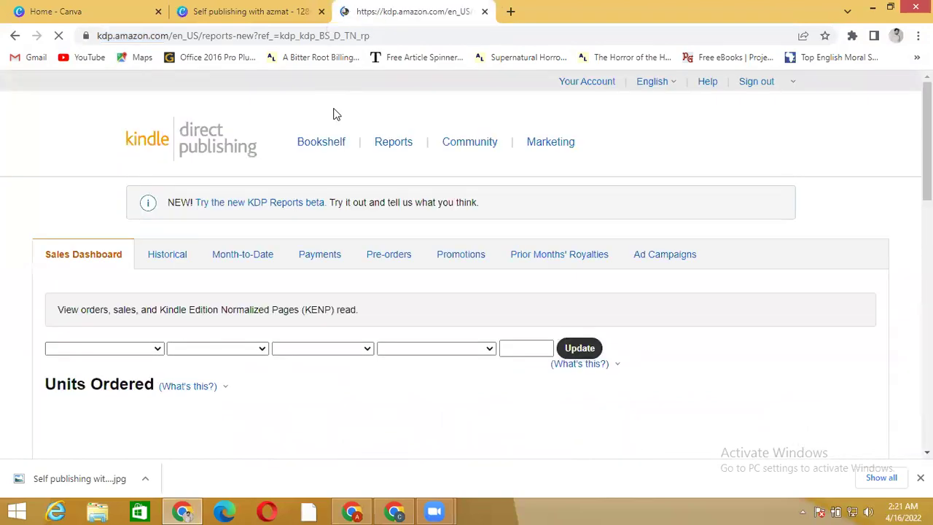
left_click(328, 144)
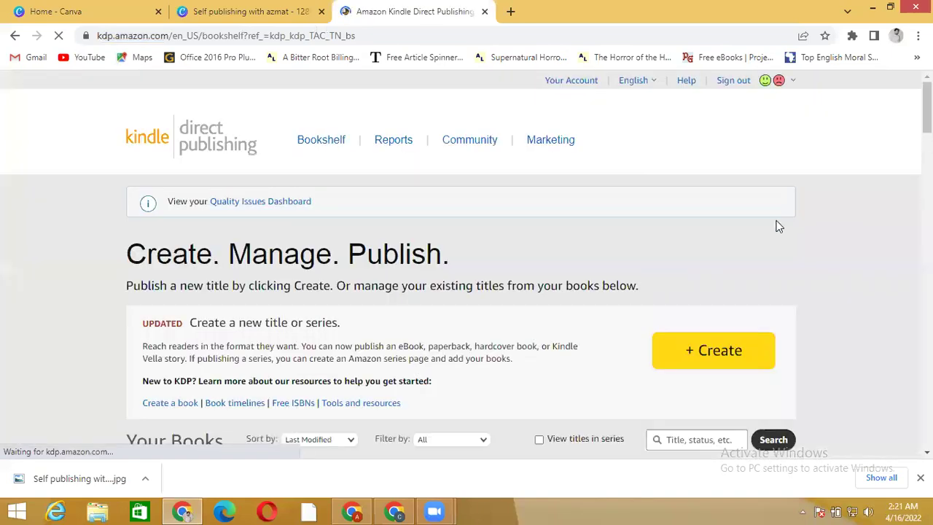
scroll(844, 275, "down", 3)
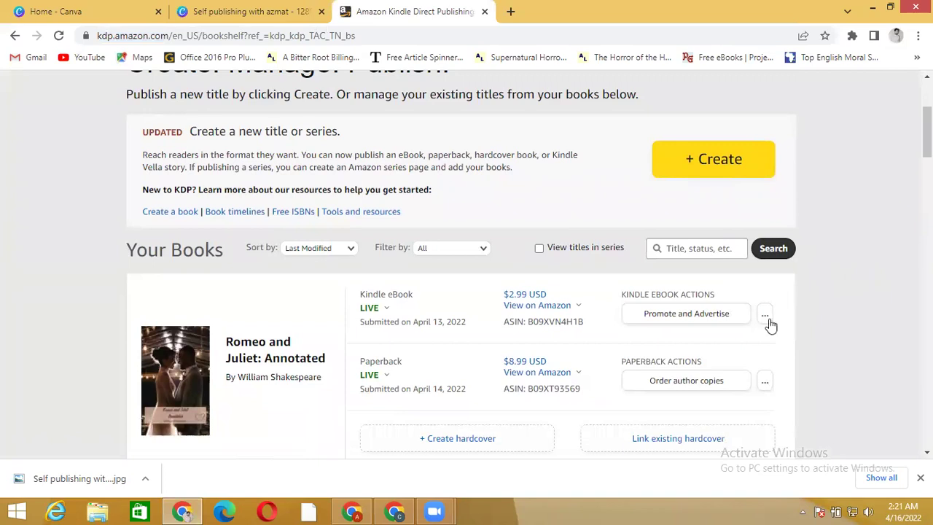
Look through the available actions for the Kindle eBook and the paperback of Romeo and Juliet: Annotated.
left_click(764, 316)
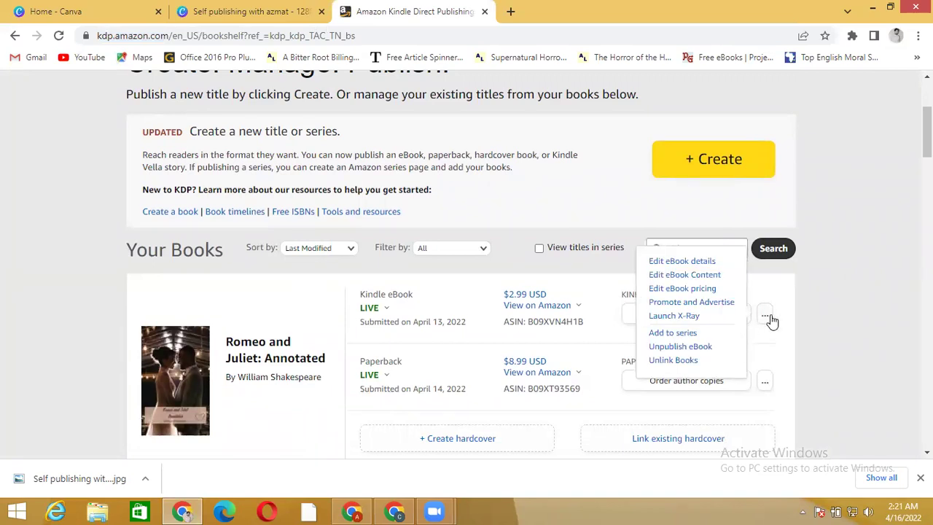
left_click(850, 309)
left_click(766, 317)
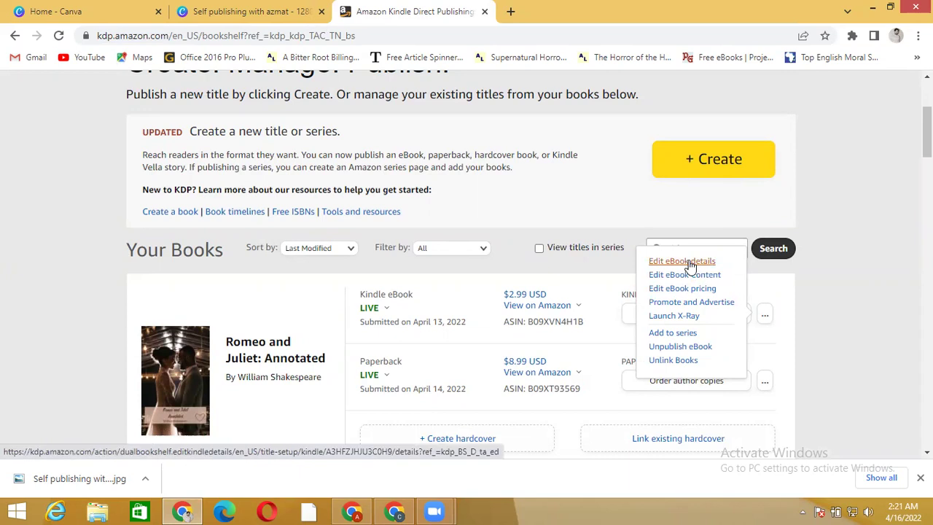
left_click(844, 303)
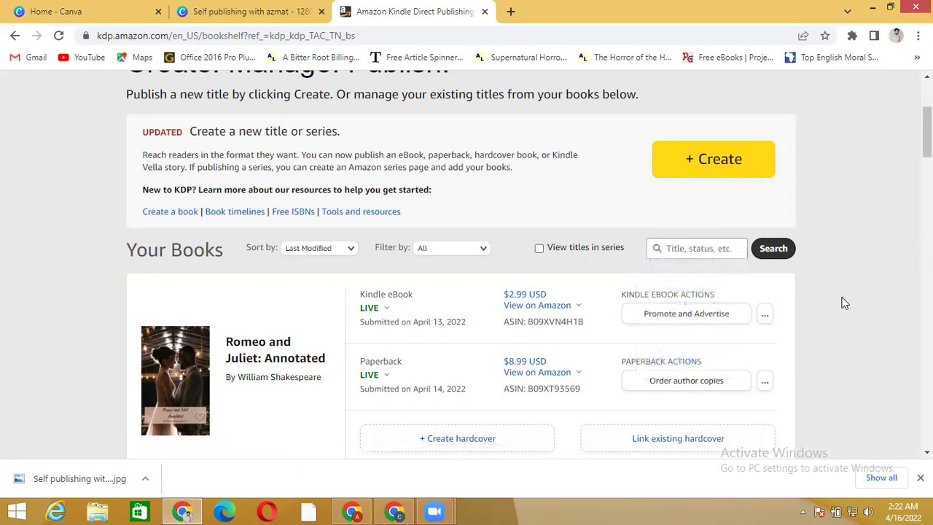
left_click(769, 380)
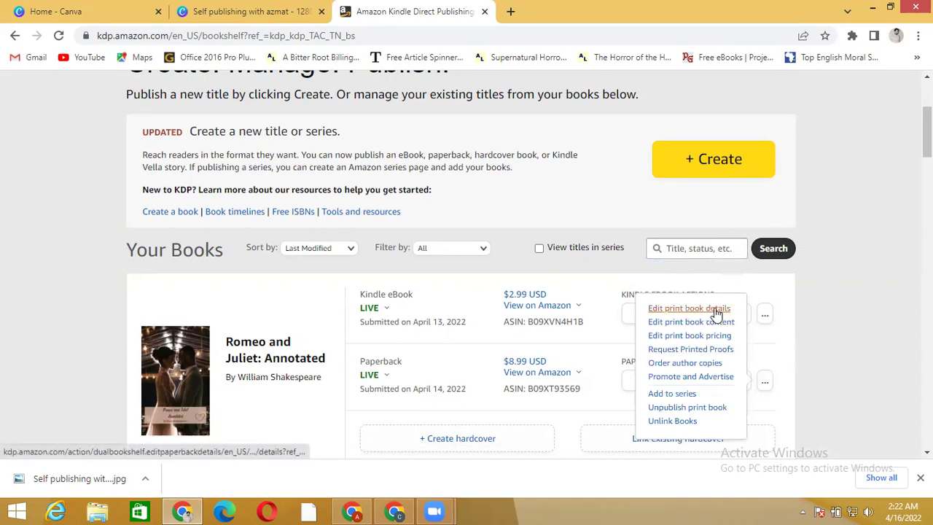
left_click(836, 354)
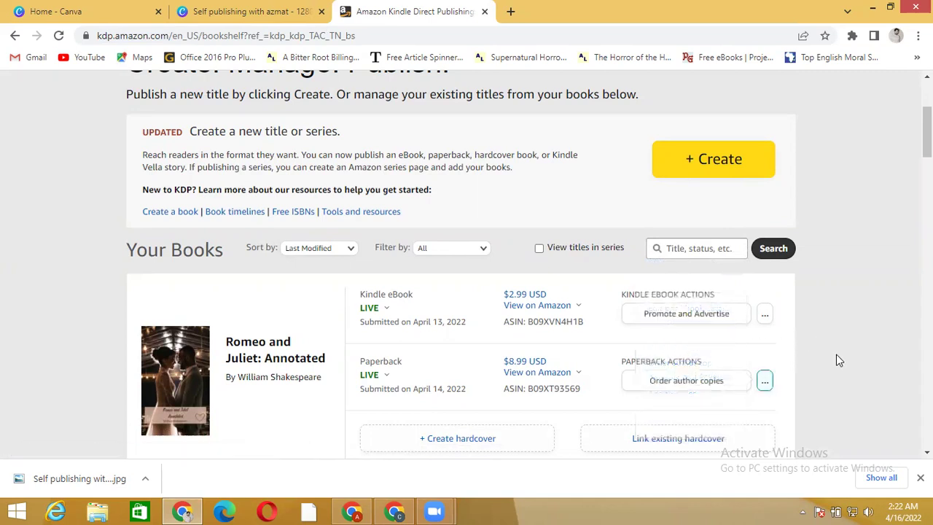
Edit the eBook details of Romeo and Juliet: Annotated and open its category selection.
left_click(765, 314)
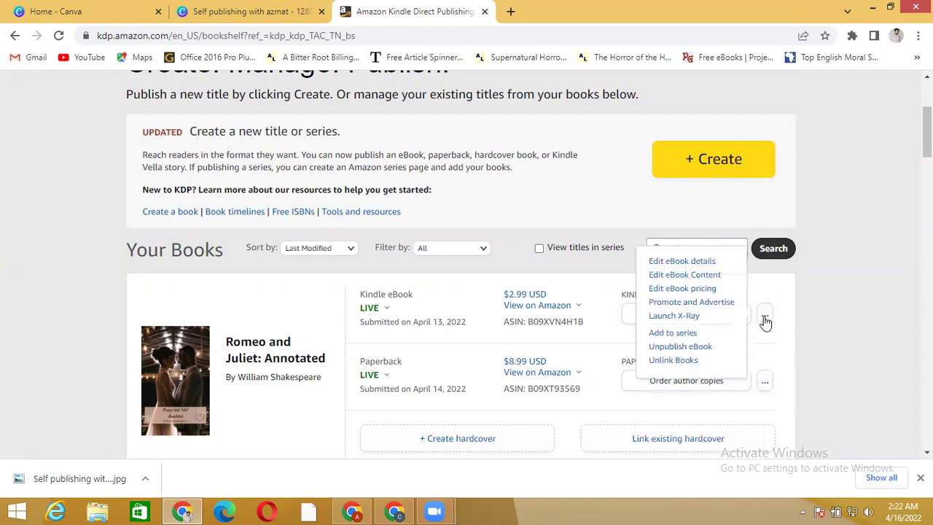
left_click(705, 264)
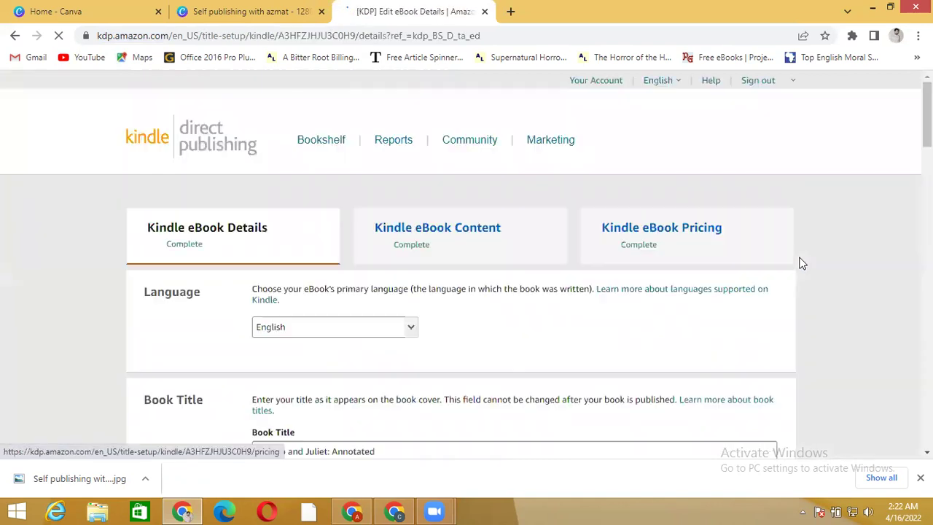
scroll(833, 246, "down", 9)
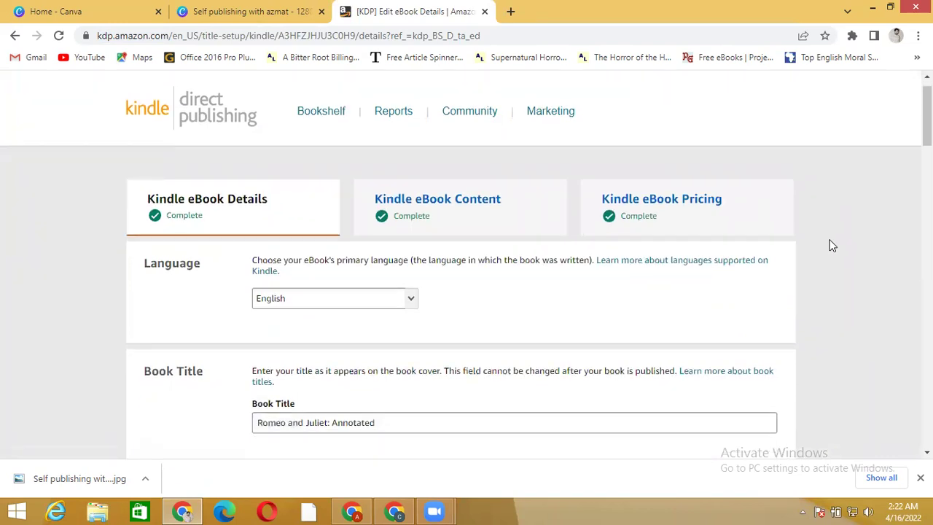
scroll(832, 246, "down", 7)
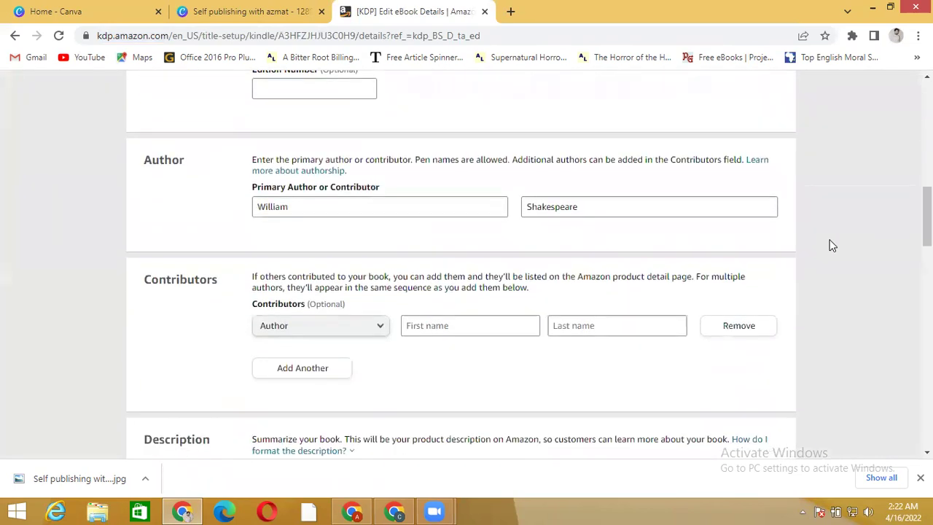
scroll(832, 245, "down", 3)
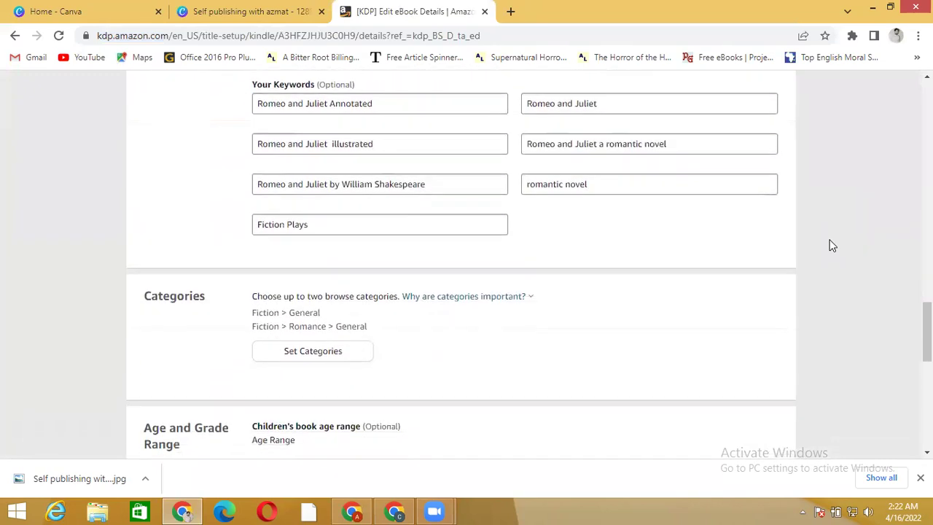
left_click(295, 353)
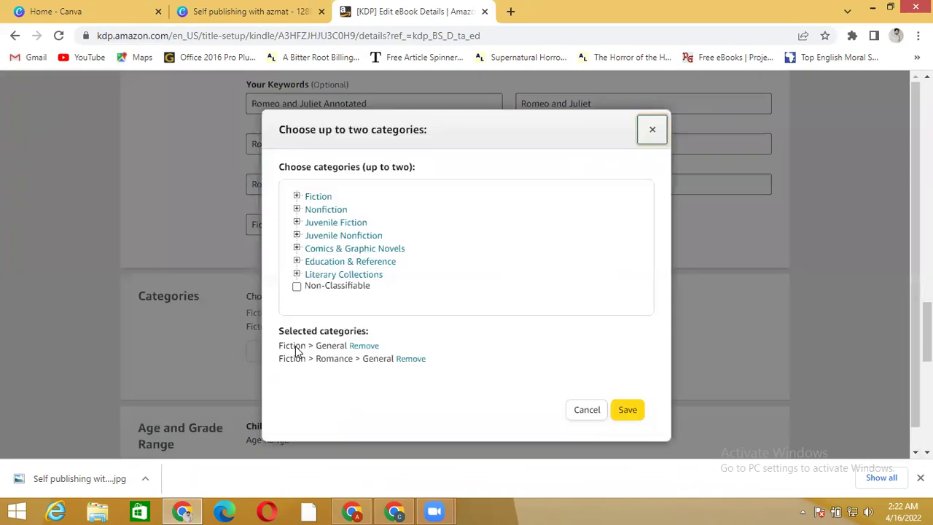
Replace the Fiction > General category with Fiction > Romance > Fantasy and save the category selection.
left_click(367, 346)
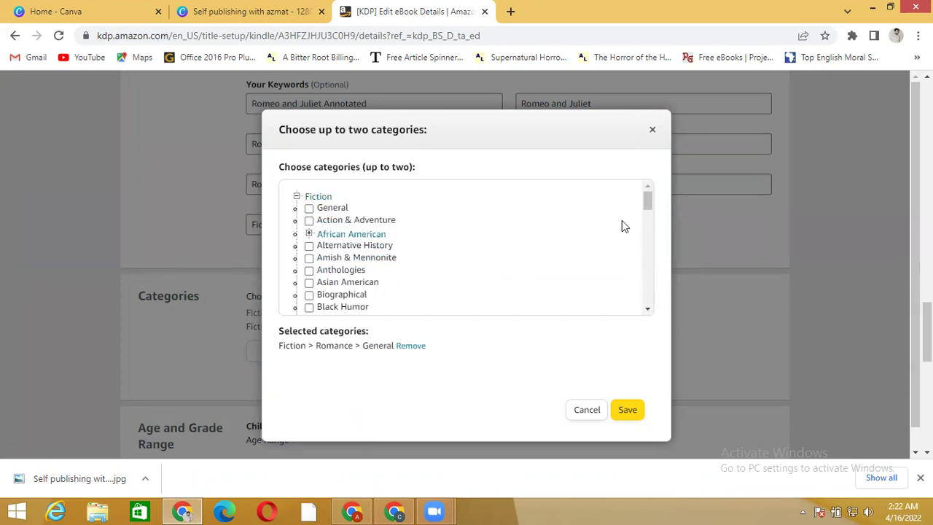
left_click_drag(647, 207, 639, 272)
left_click(335, 232)
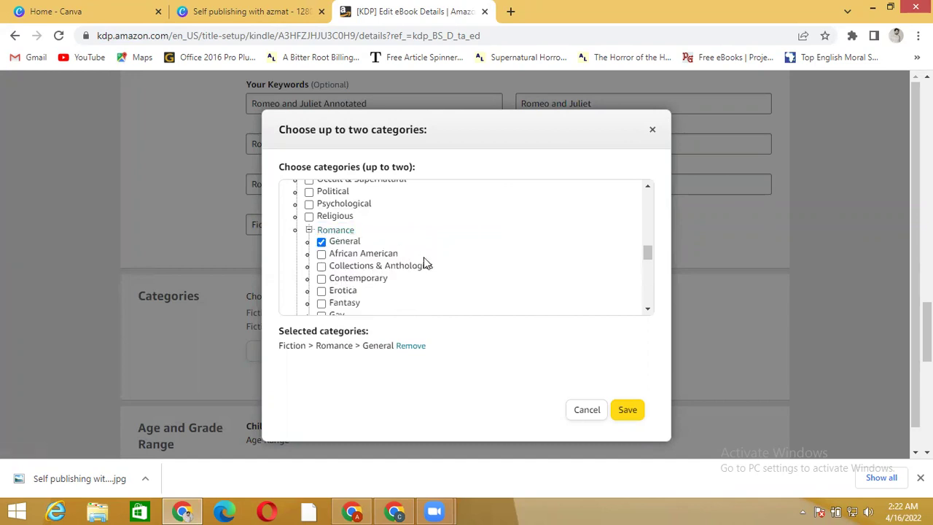
left_click(347, 305)
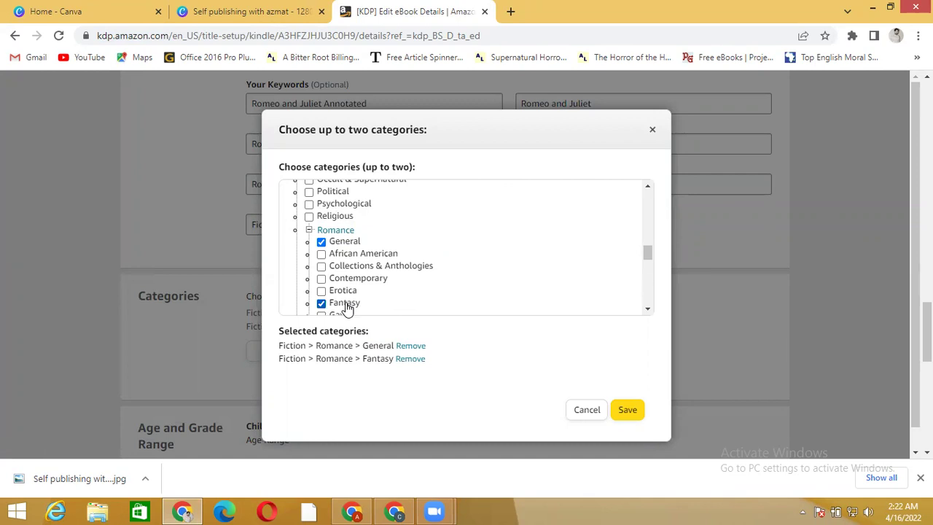
left_click(628, 412)
left_click(628, 410)
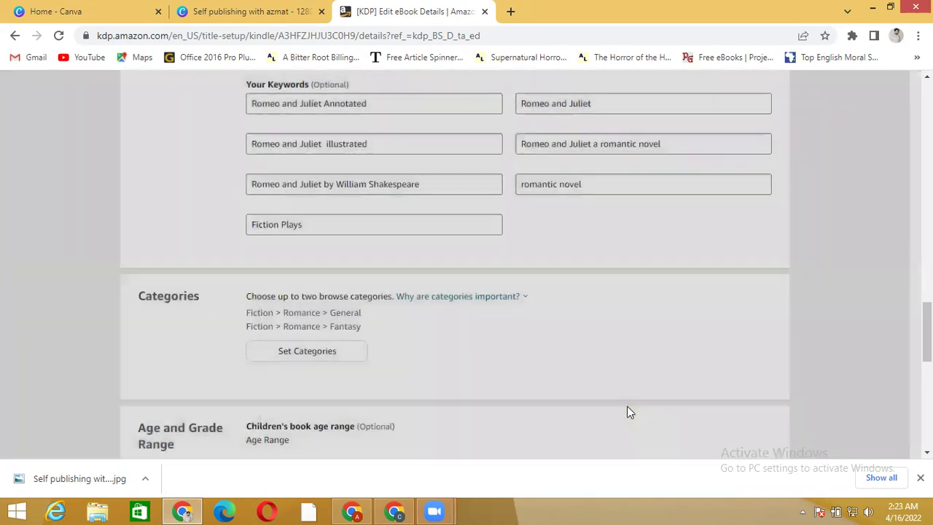
Save the Kindle eBook details and continue to the content stage.
scroll(861, 311, "down", 5)
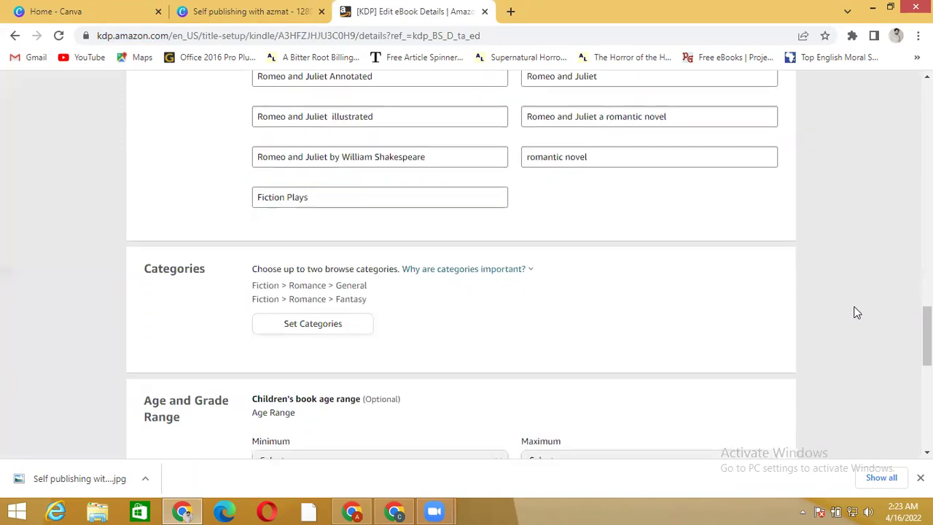
scroll(857, 313, "down", 2)
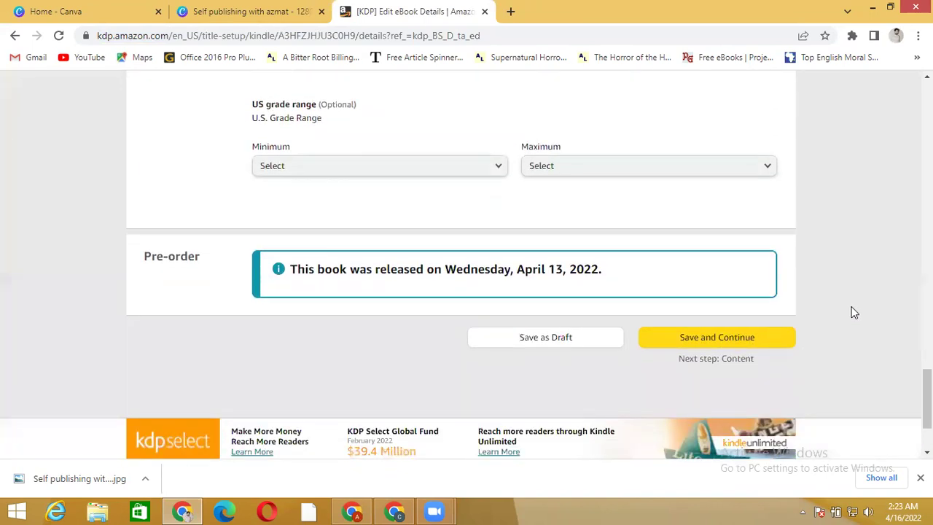
left_click(734, 339)
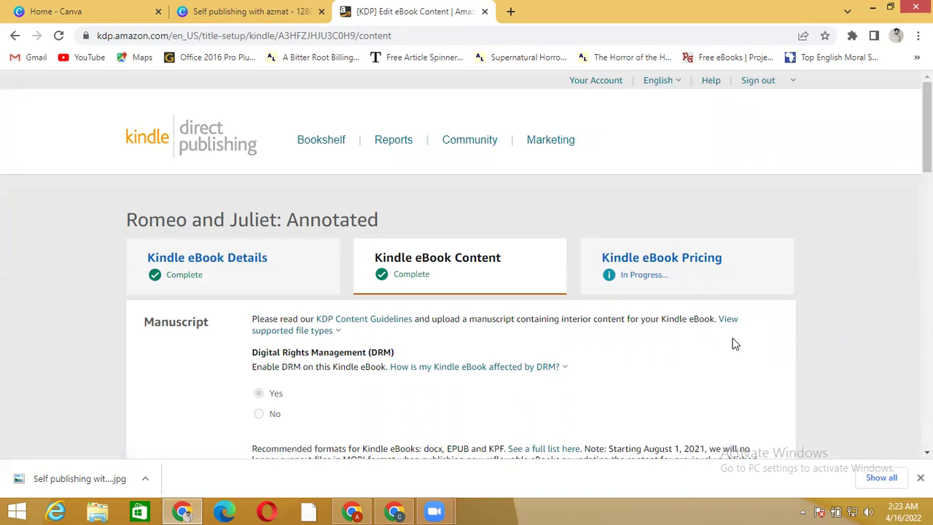
Save the Kindle eBook content without changes and continue to the pricing stage.
scroll(735, 343, "down", 5)
scroll(735, 343, "down", 10)
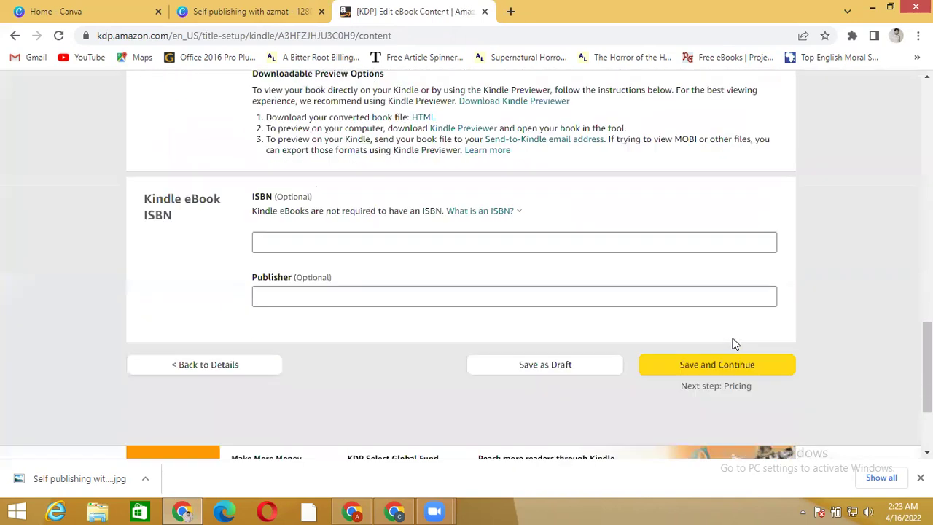
scroll(735, 343, "down", 2)
scroll(734, 343, "up", 1)
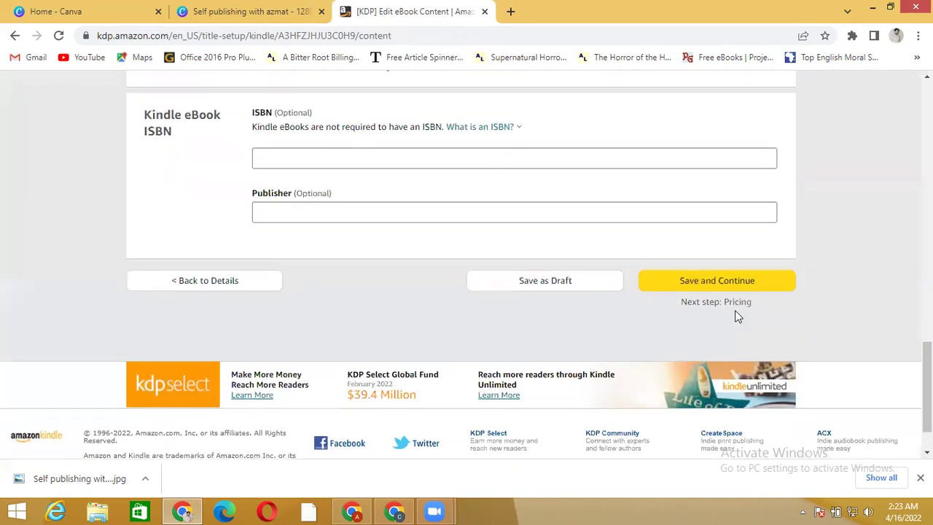
left_click(739, 286)
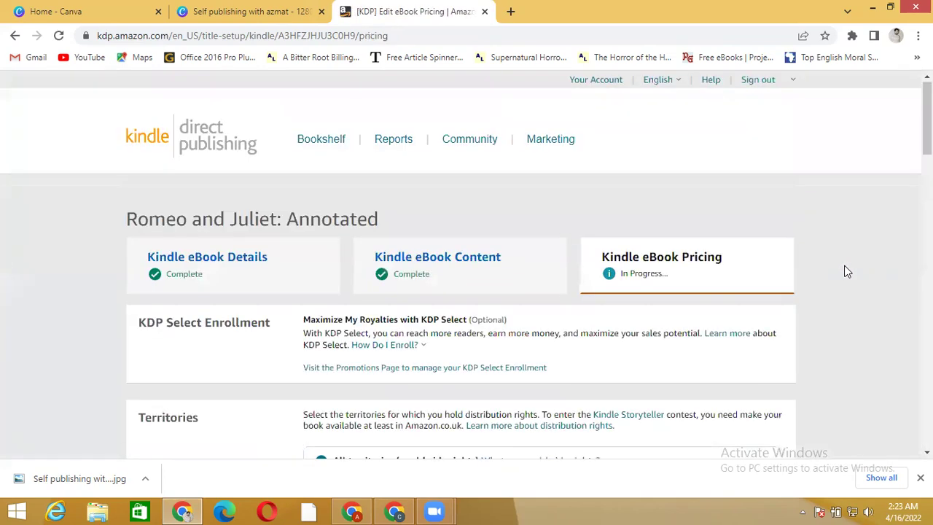
Publish the updated Kindle eBook with its existing pricing and dismiss the submission confirmation.
scroll(847, 271, "down", 9)
scroll(847, 271, "down", 8)
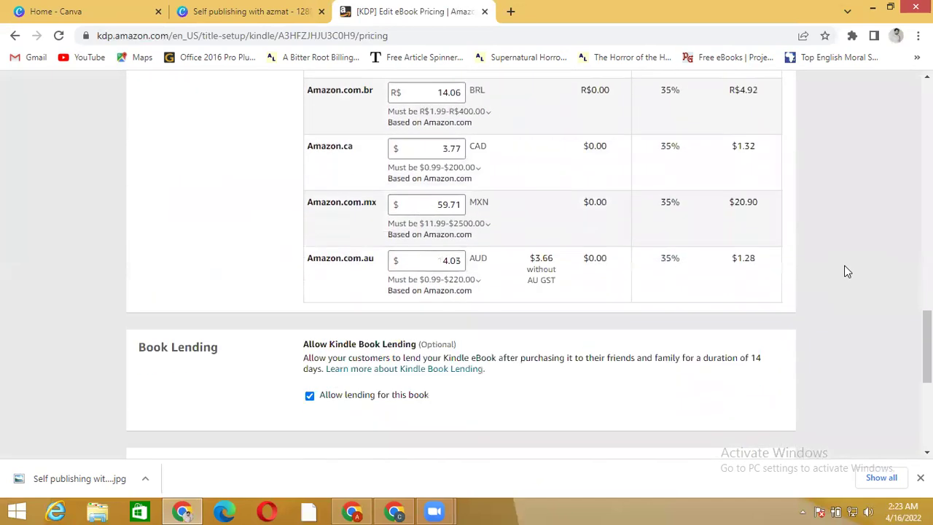
scroll(846, 271, "down", 4)
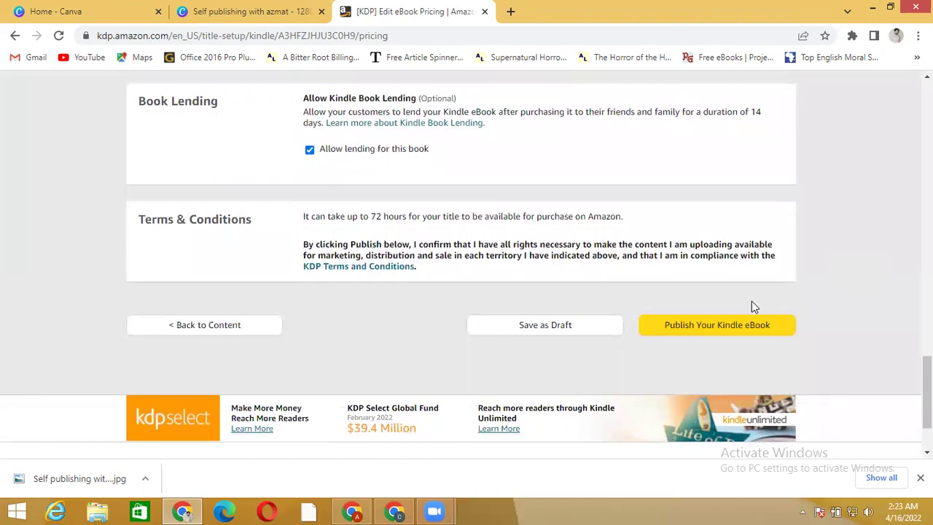
left_click(728, 323)
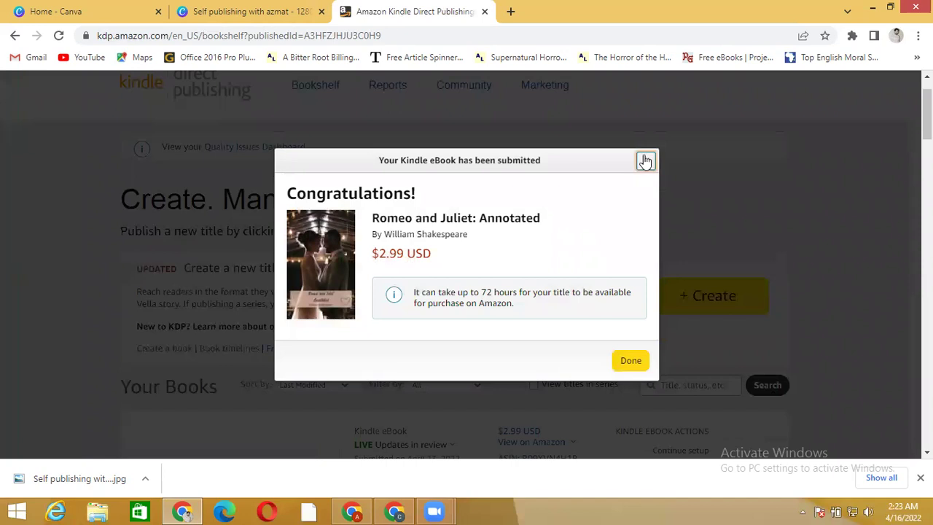
left_click(645, 161)
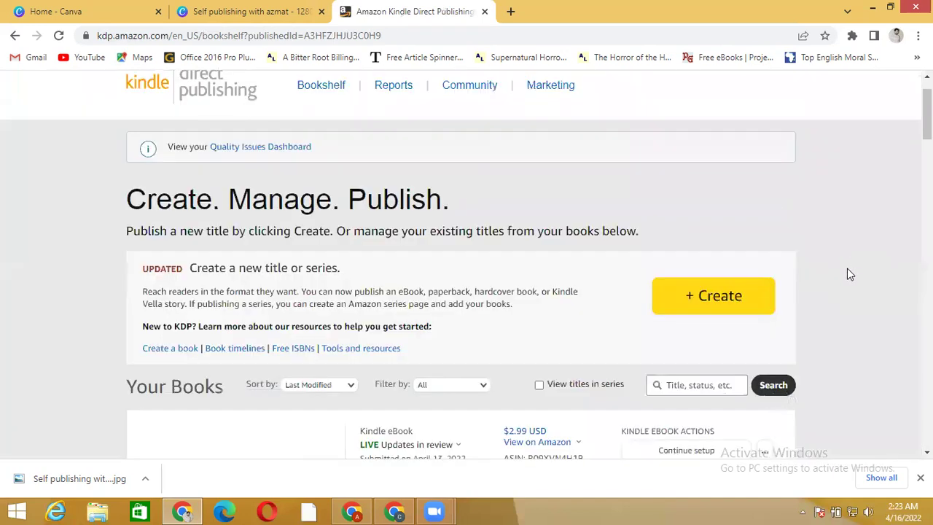
Check the eBook's publishing status on the Bookshelf, and return to the Browse Categories help page in the other browser window.
scroll(849, 274, "down", 2)
scroll(849, 274, "up", 1)
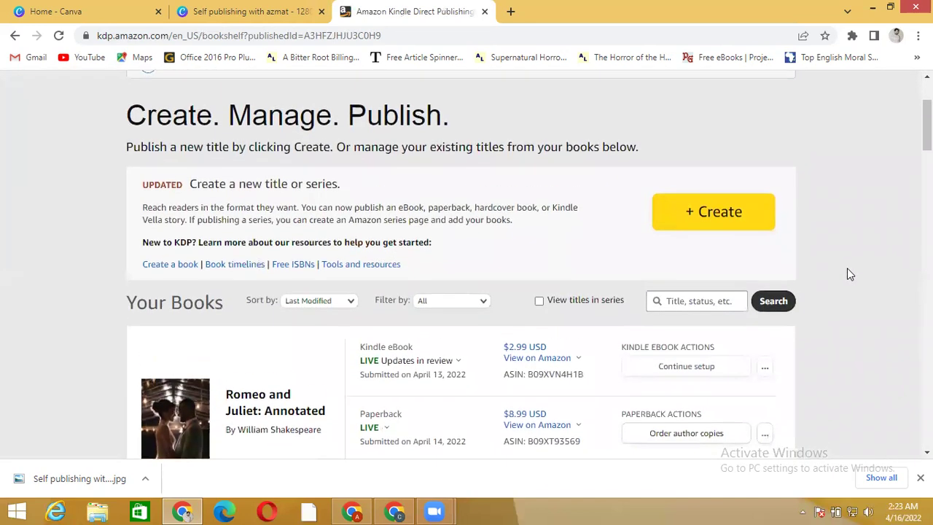
left_click(392, 359)
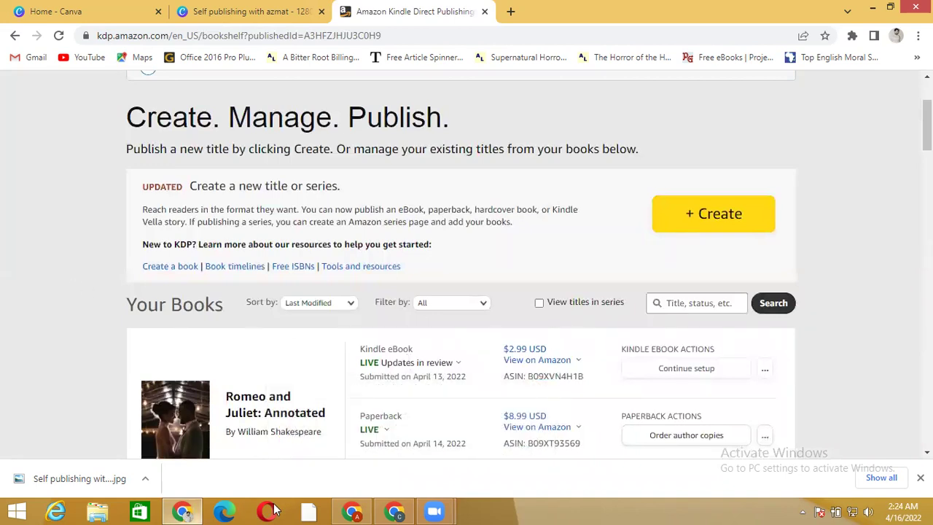
mouse_move(355, 511)
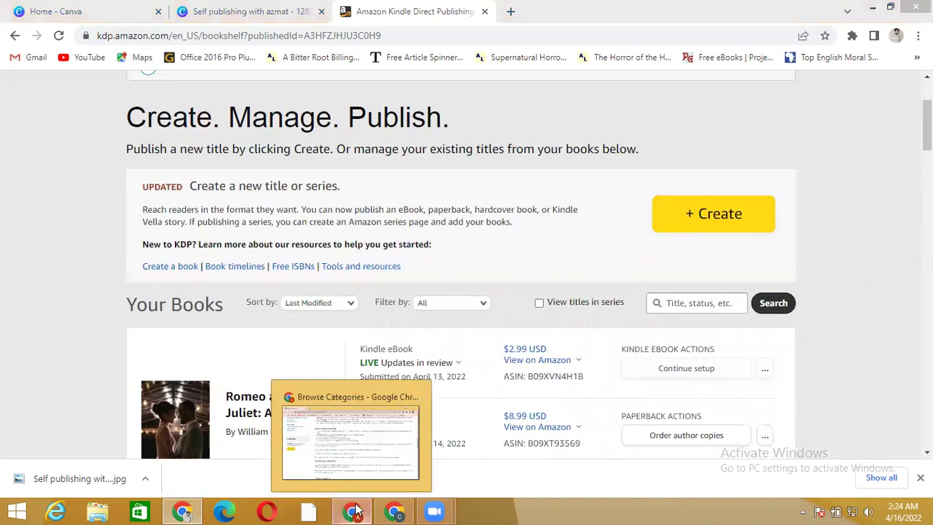
left_click(353, 415)
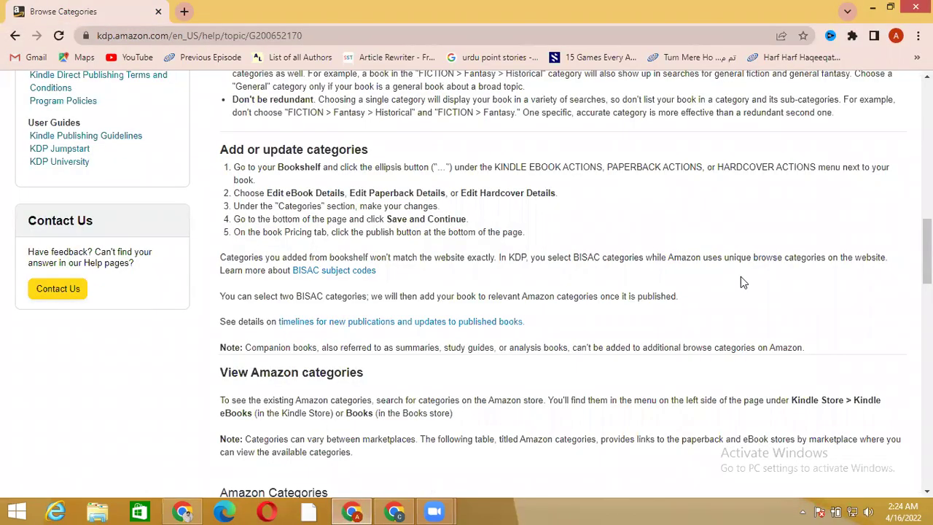